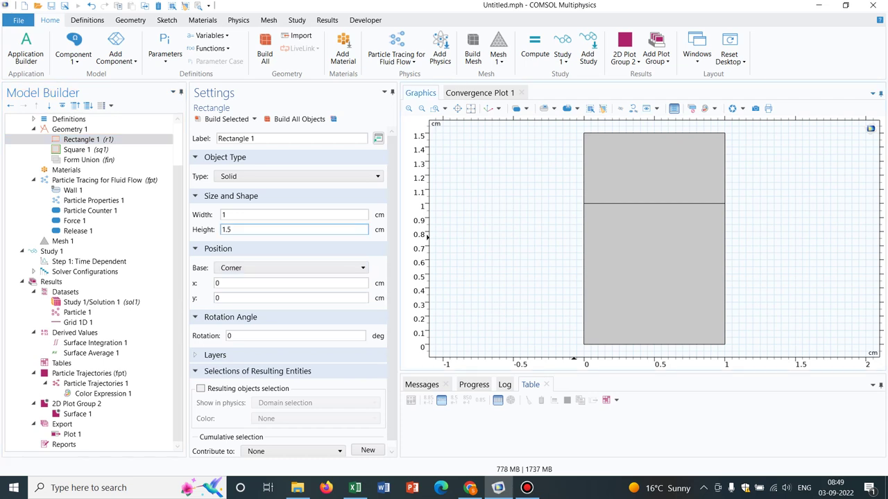
Scroll the Model Builder tree to locate Force 1, which applies 10[nN] in y to domains 1 and 2
scroll(178, 278, up, 2)
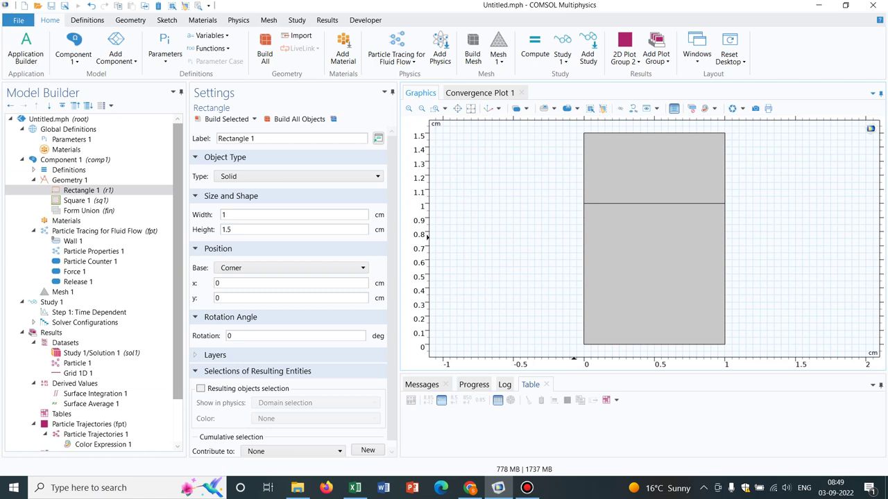
scroll(94, 277, down, 1)
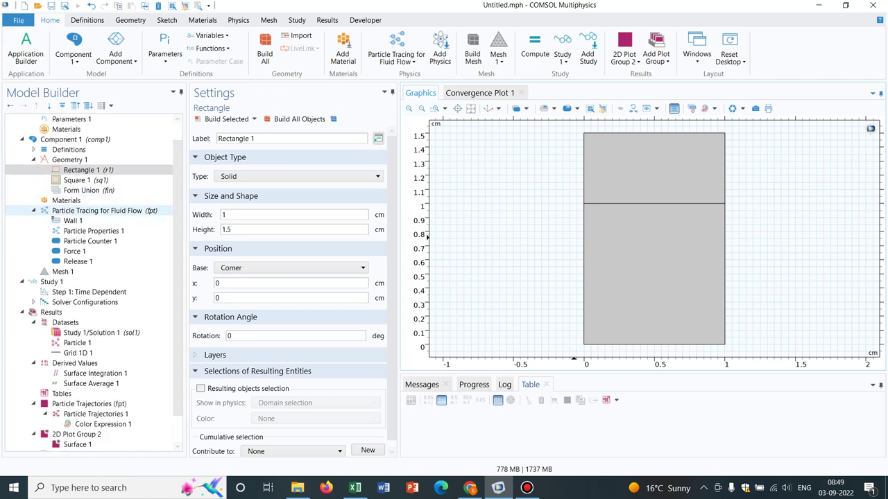
Review Force 1, then Release 1's settings: 100 randomly positioned particles in domain 1 at 0 s
click(75, 251)
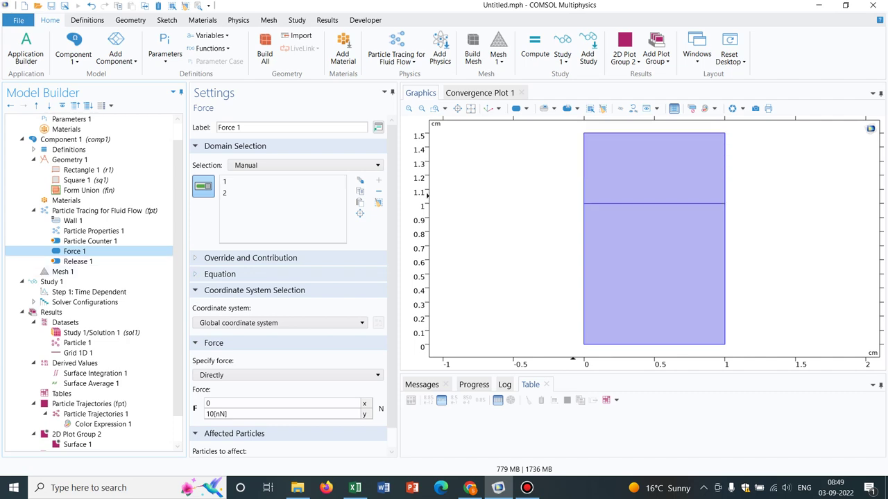
click(77, 262)
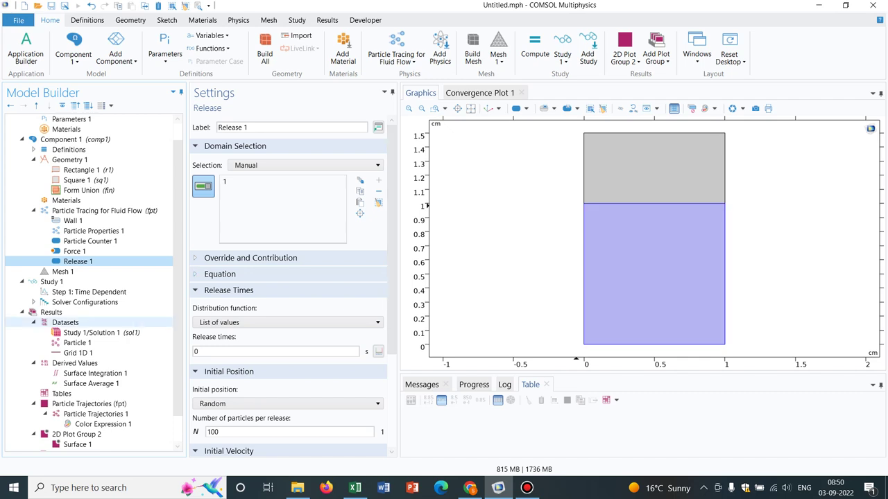
scroll(178, 291, down, 1)
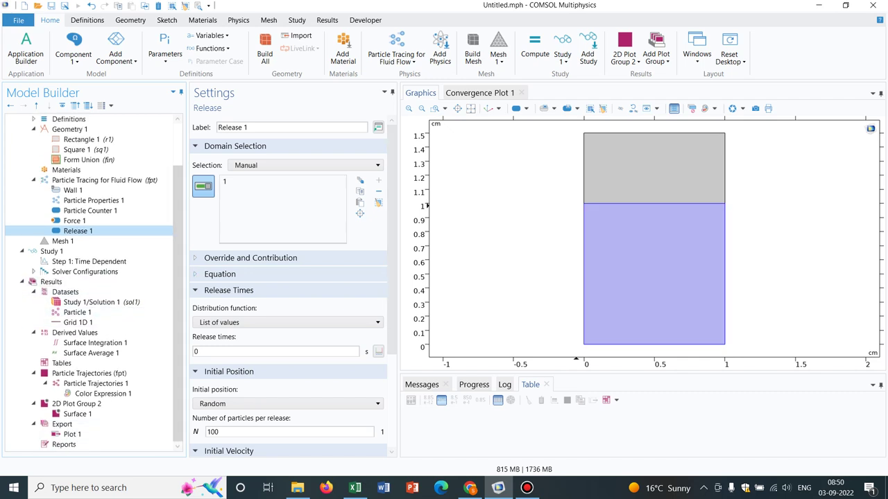
click(89, 373)
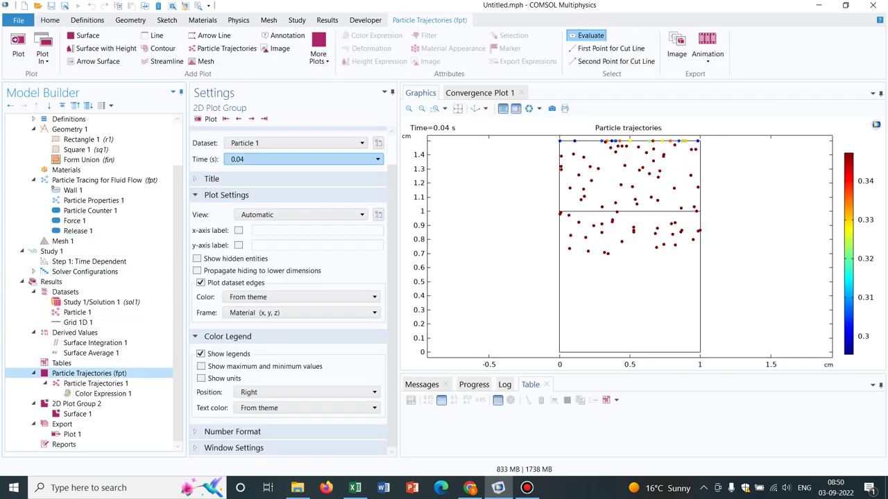
click(305, 159)
click(235, 170)
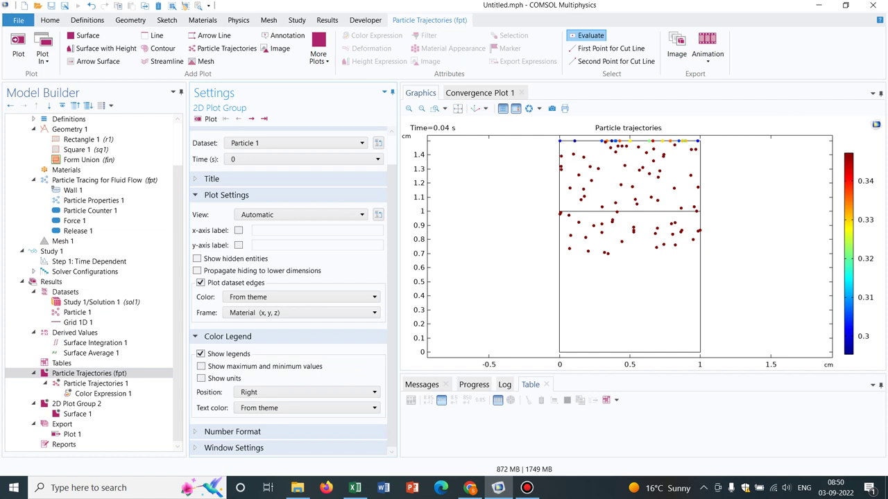
click(206, 118)
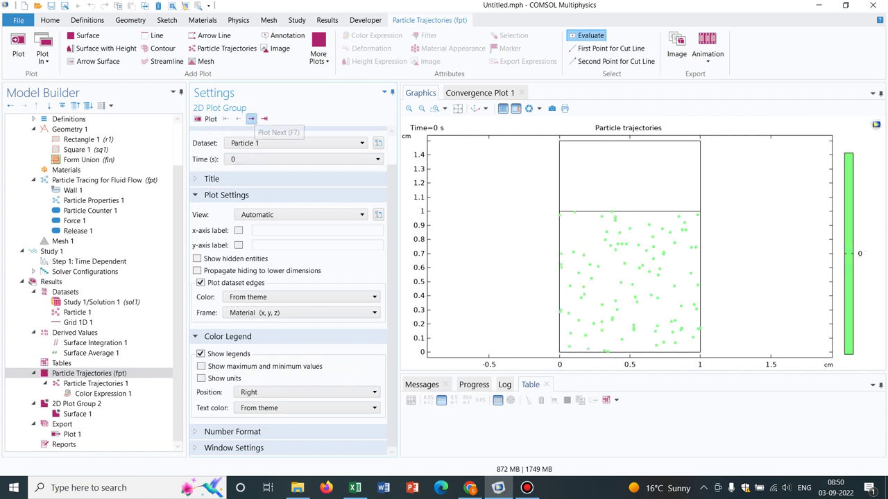
click(251, 118)
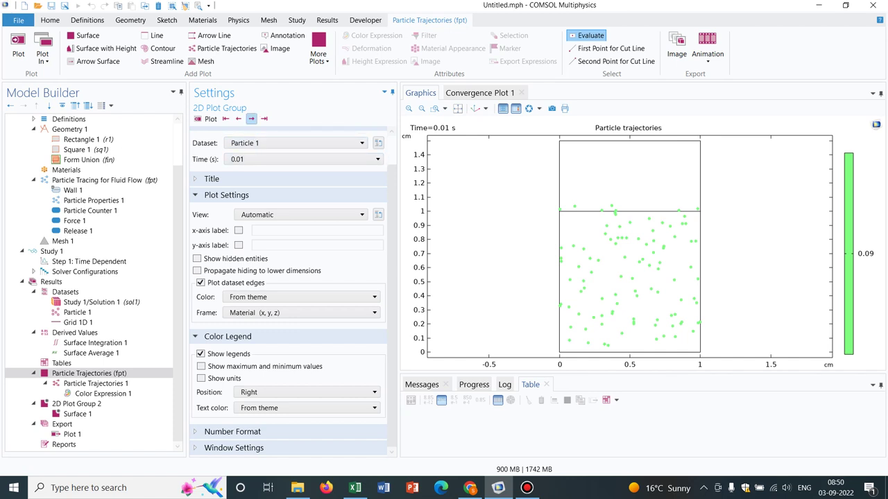
click(251, 118)
click(251, 119)
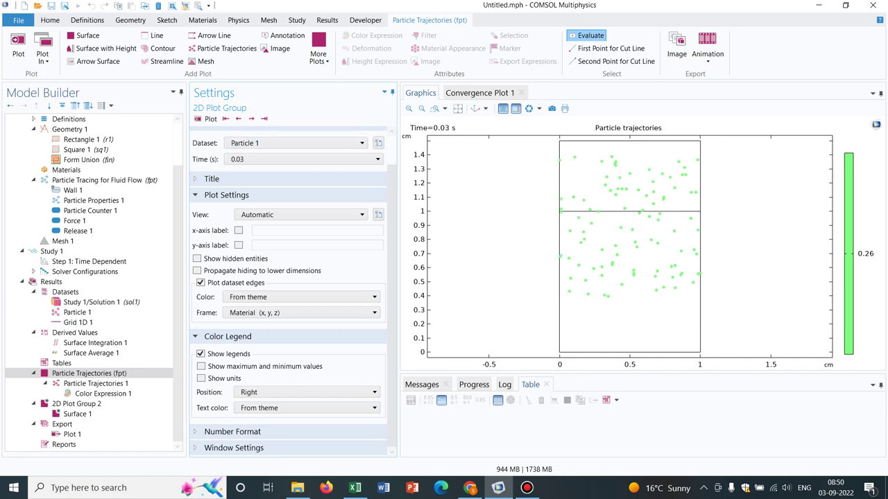
click(251, 119)
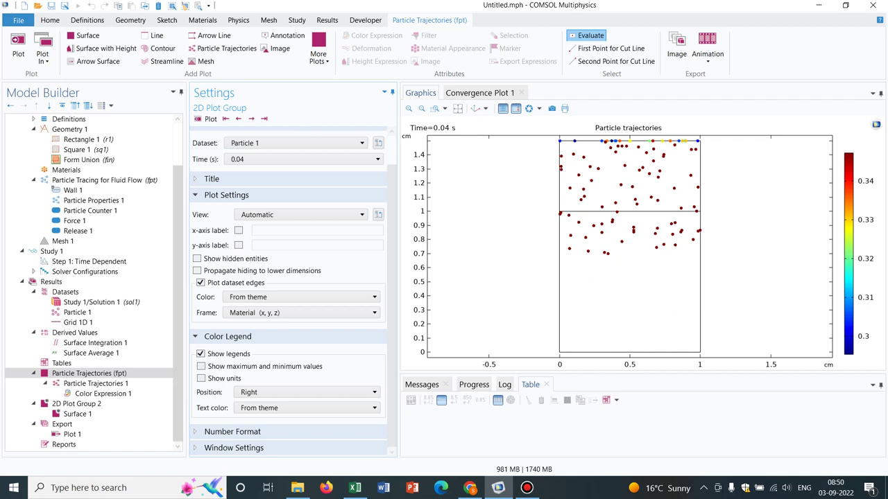
click(89, 373)
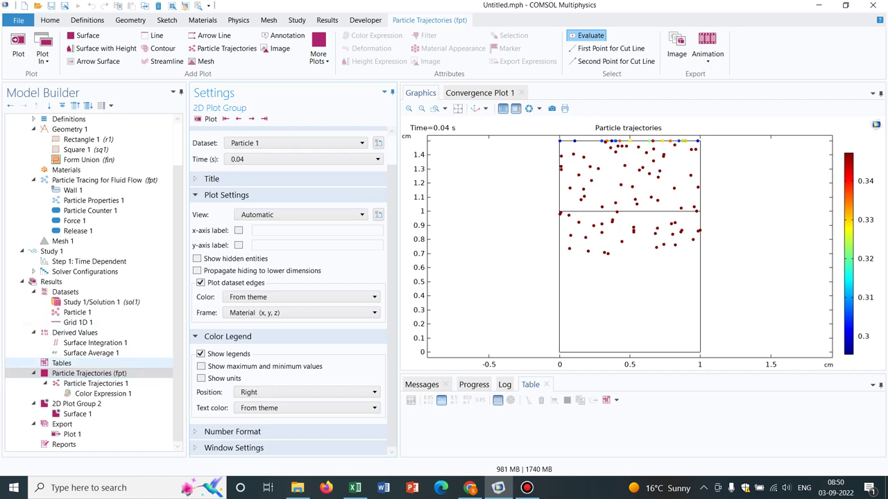
click(88, 374)
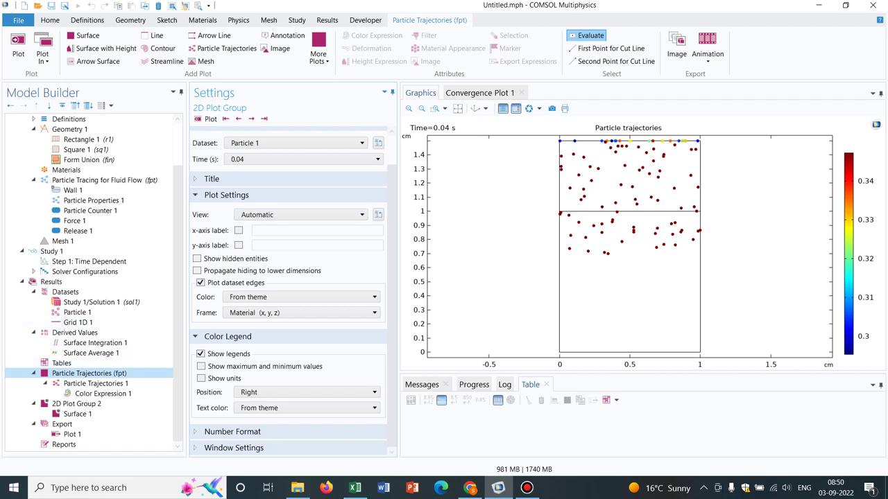
scroll(90, 278, up, 2)
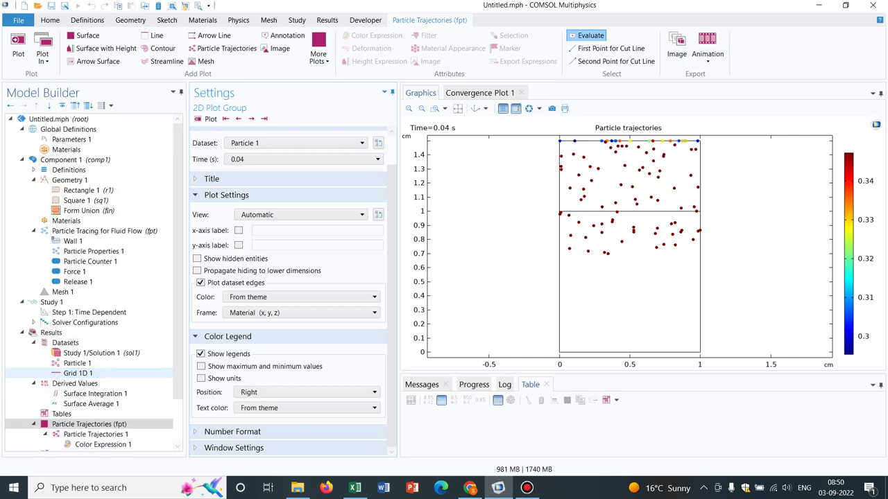
Select the Particle Trajectories 1 plot within the particle trajectories plot group
right_click(128, 374)
key(Escape)
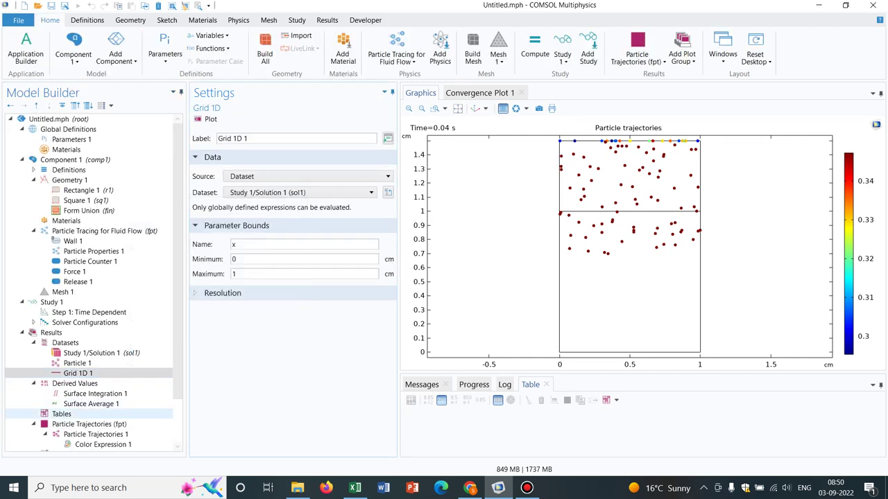
click(89, 424)
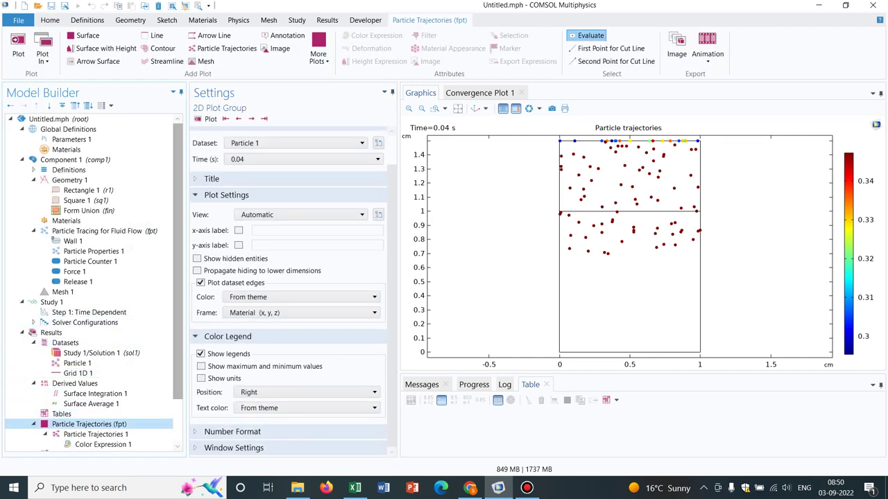
scroll(90, 278, down, 2)
right_click(141, 373)
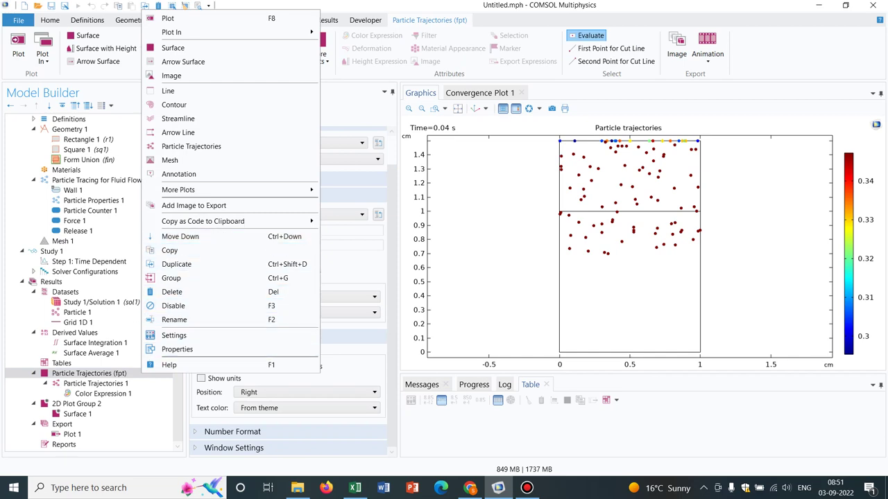
click(96, 383)
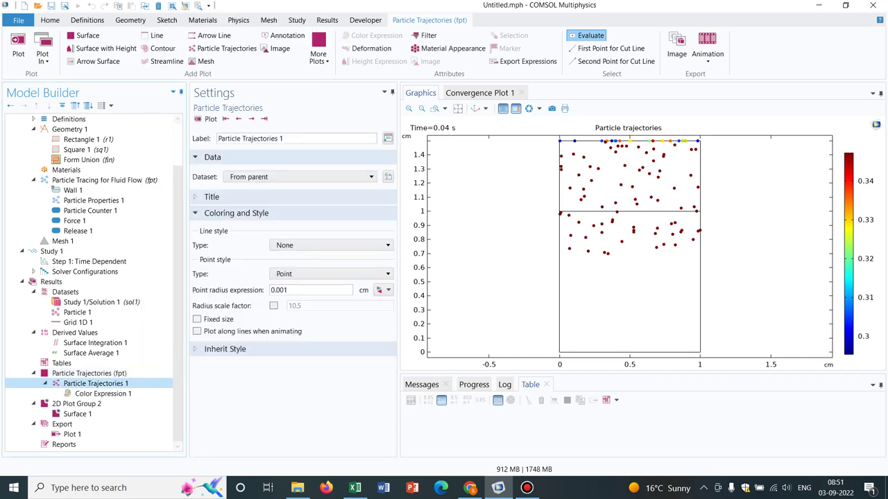
Export Particle Trajectories 1 data as CSV file Data_particle.csv in Downloads
right_click(114, 384)
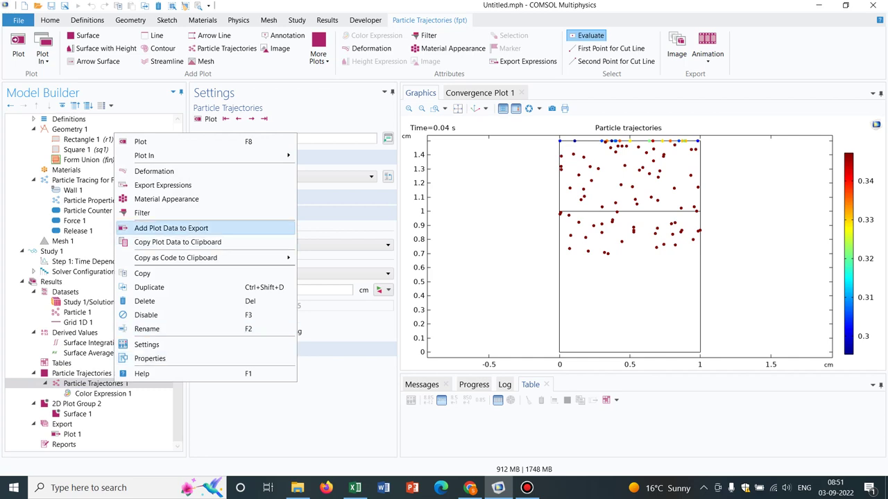
click(171, 228)
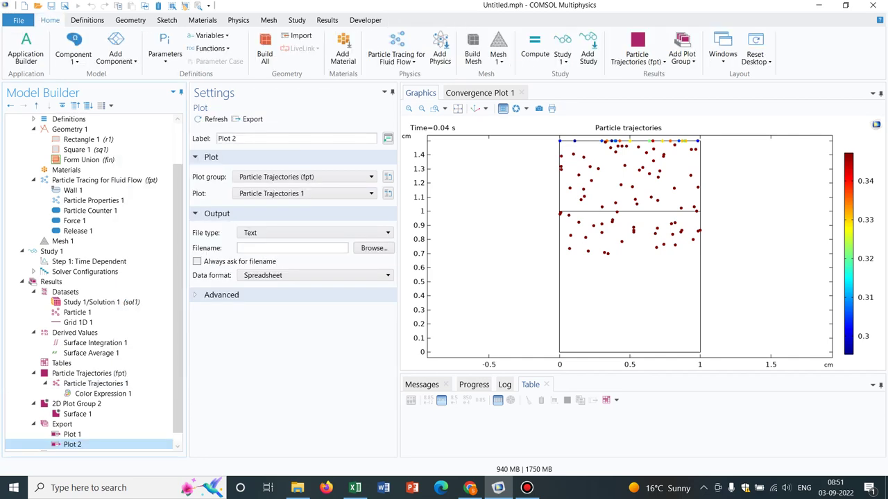
click(373, 248)
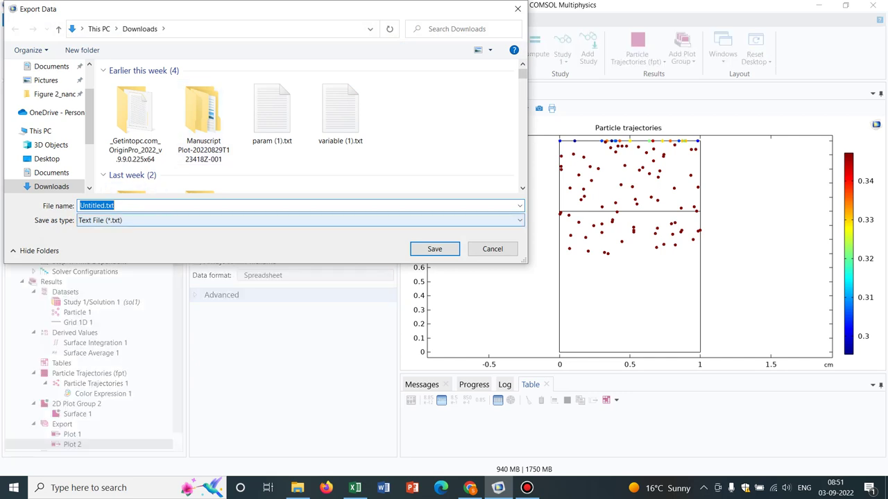
text(Data)
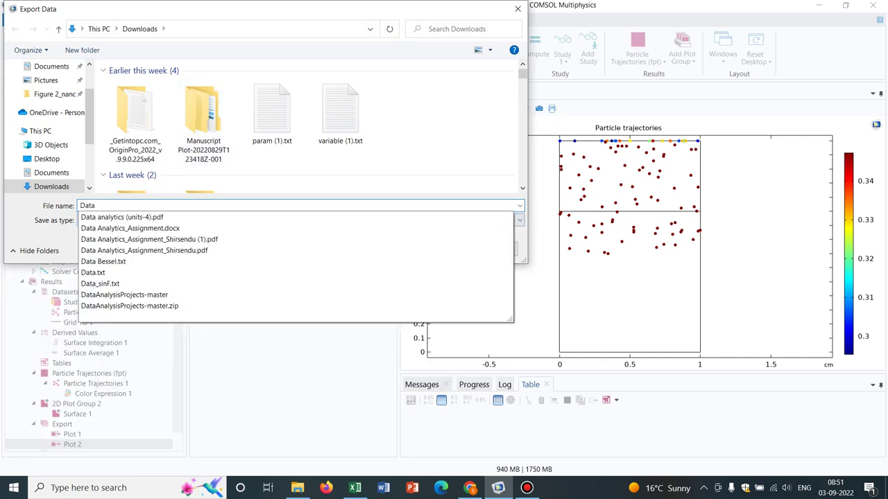
text(_particle)
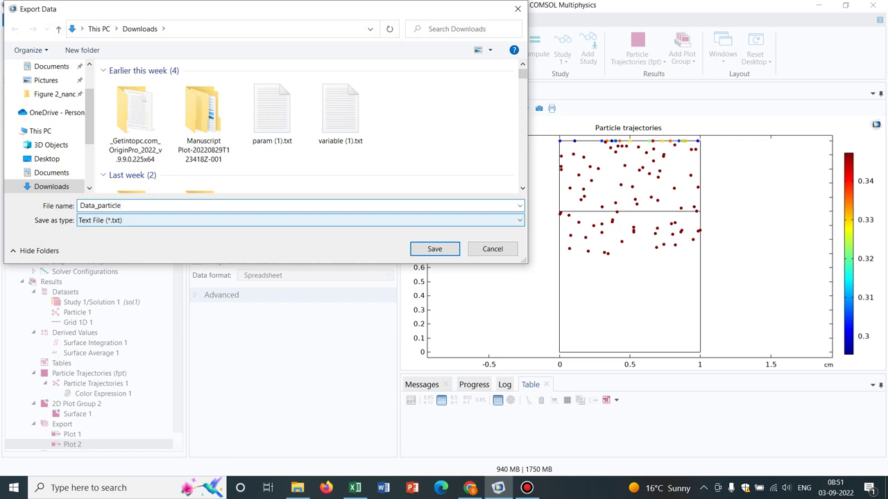
key(Tab)
key(alt+Down)
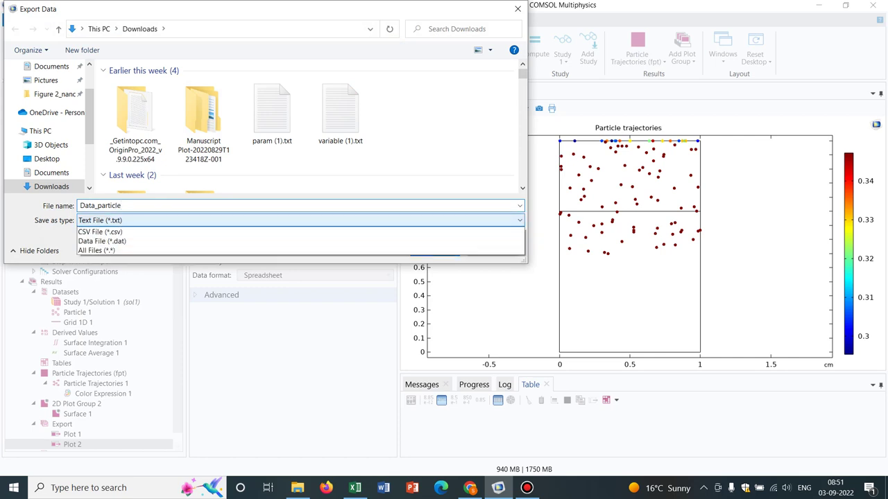
key(Down)
key(Return)
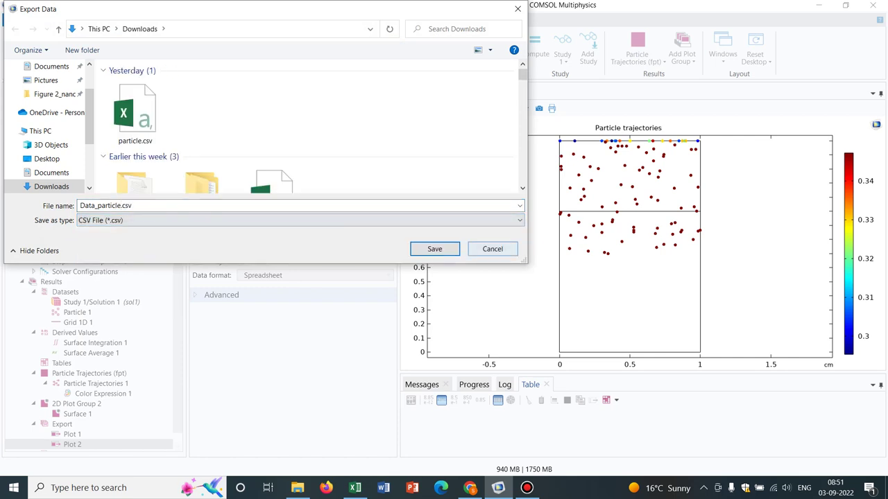
key(Return)
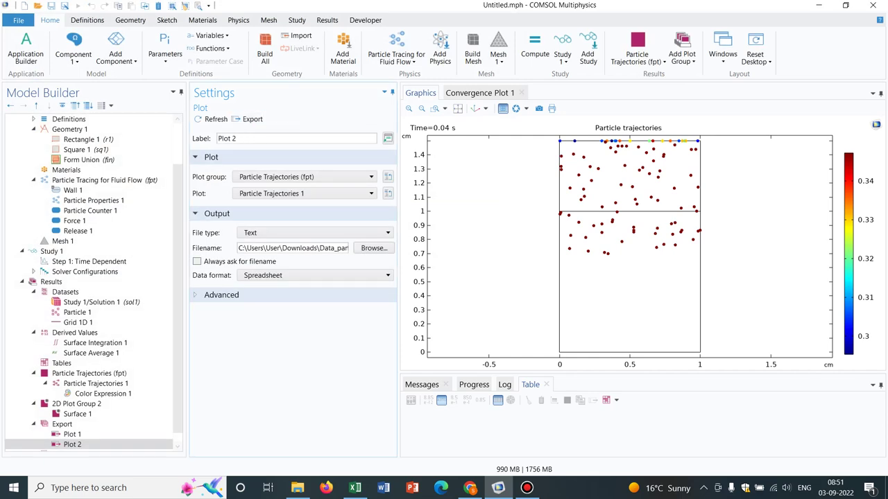
Open Data_particle.csv from the Downloads folder in Excel
mouse_move(297, 488)
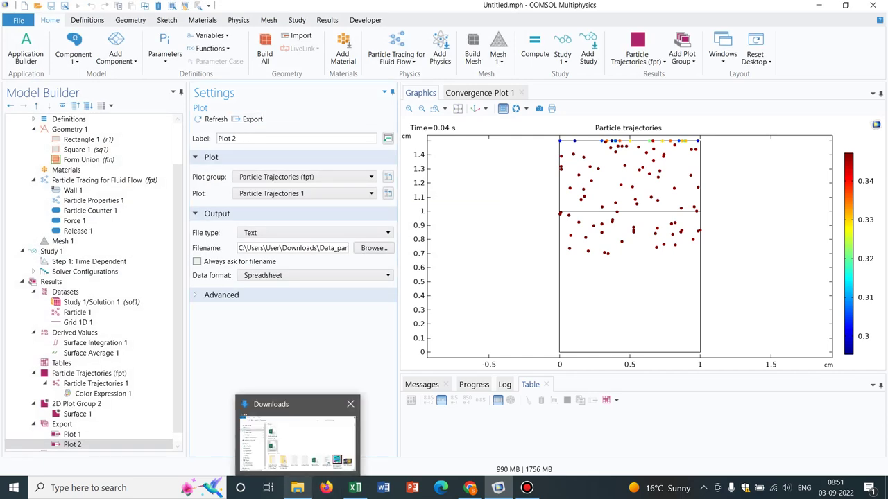
click(297, 437)
double_click(268, 151)
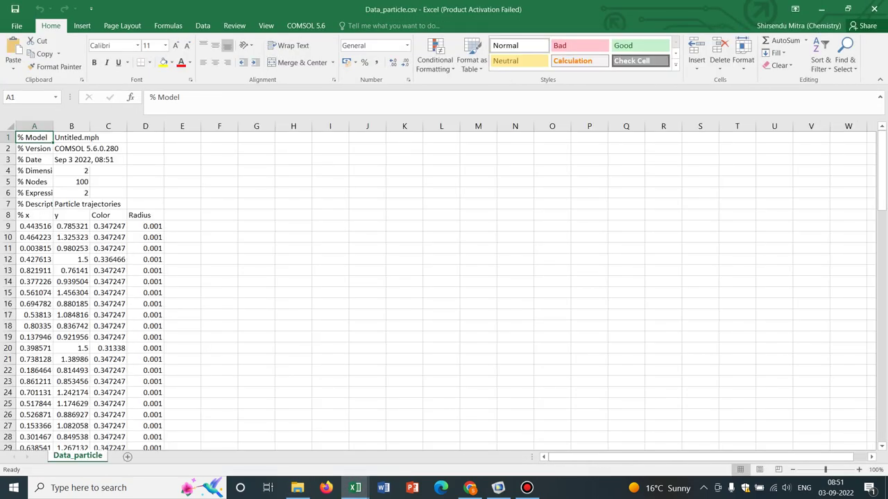
Select all particles' x and y values, then check the first Color and Radius cells
drag(34, 227, 71, 238)
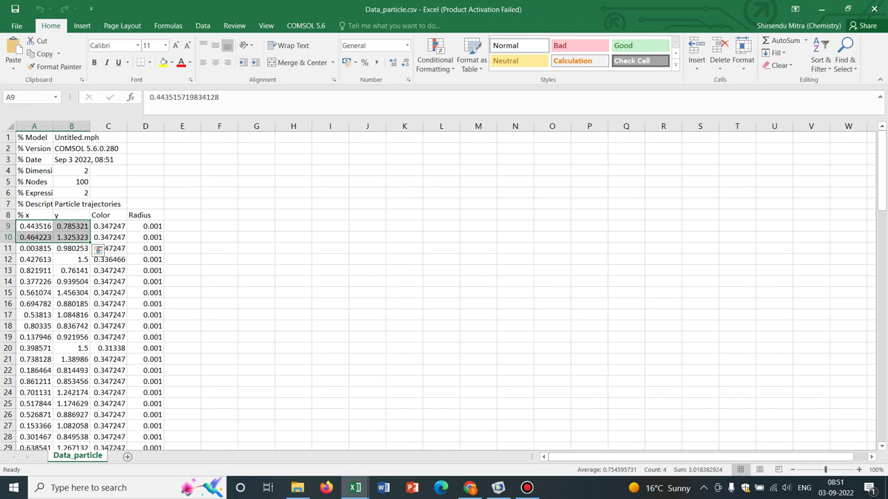
key(ctrl+shift+Down)
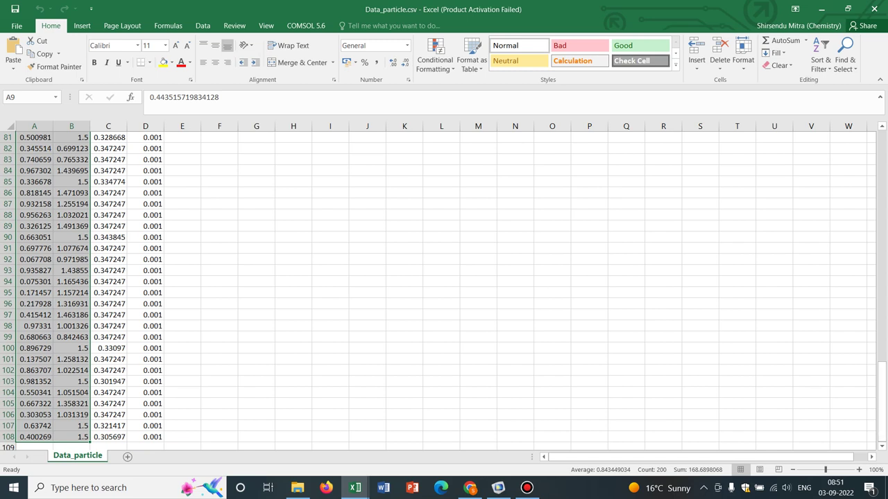
drag(881, 402, 882, 170)
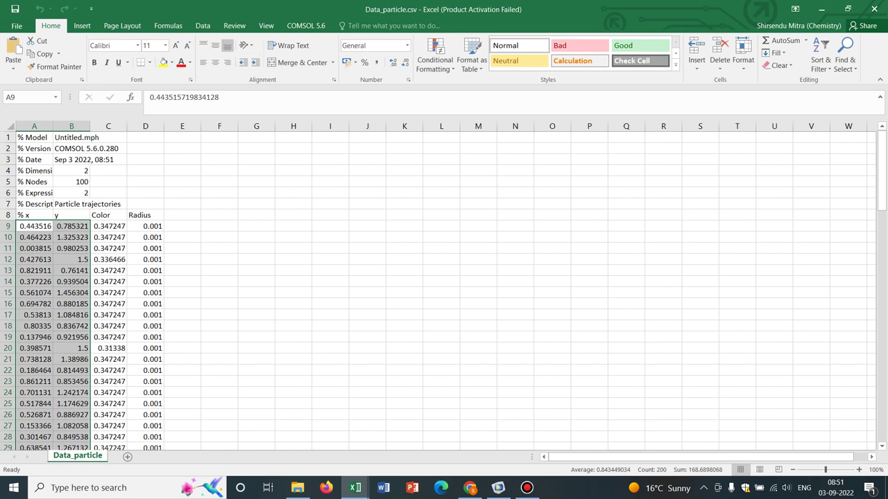
click(108, 227)
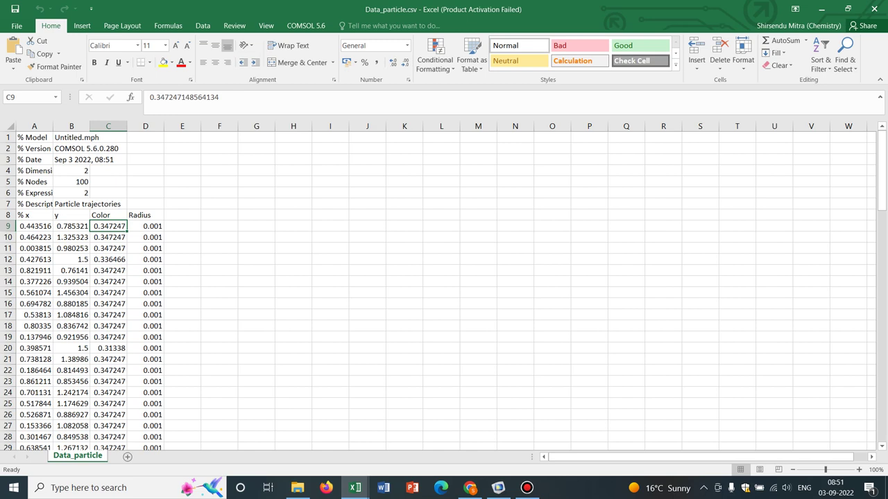
key(Right)
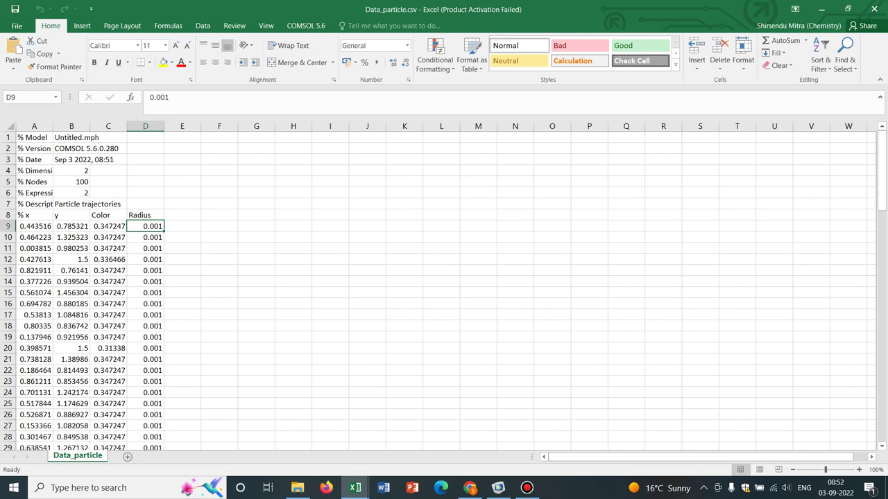
Back in COMSOL, redraw the Particle Trajectories (fpt) plot at Time 0.05 s
click(498, 487)
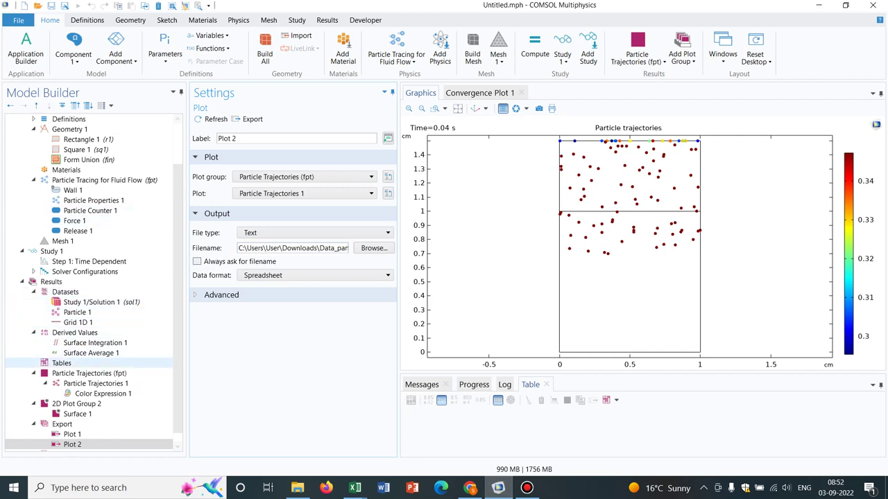
click(89, 373)
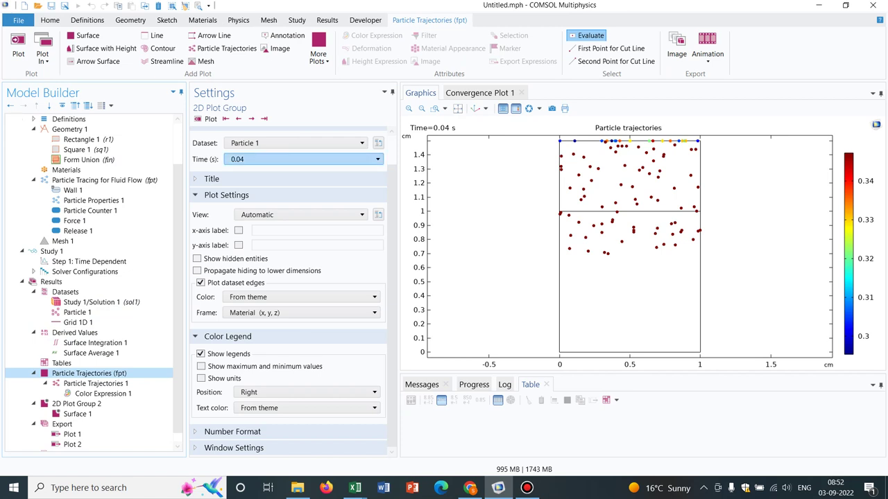
click(305, 159)
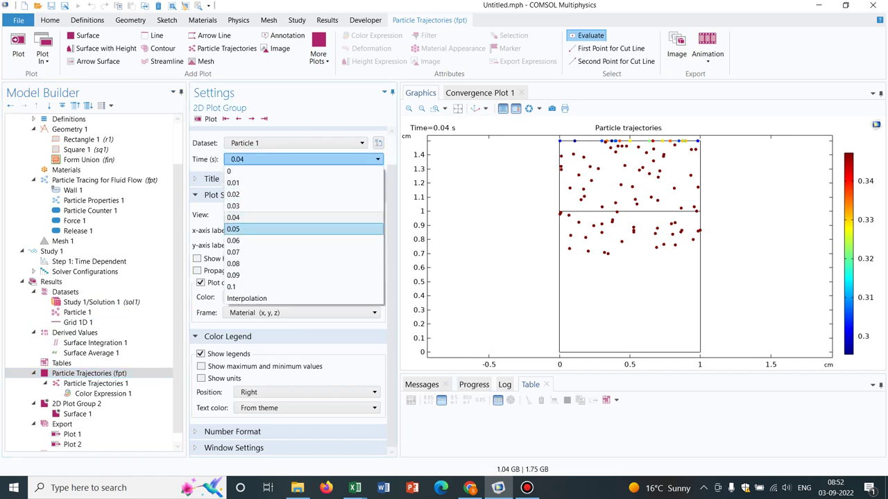
click(305, 229)
click(206, 119)
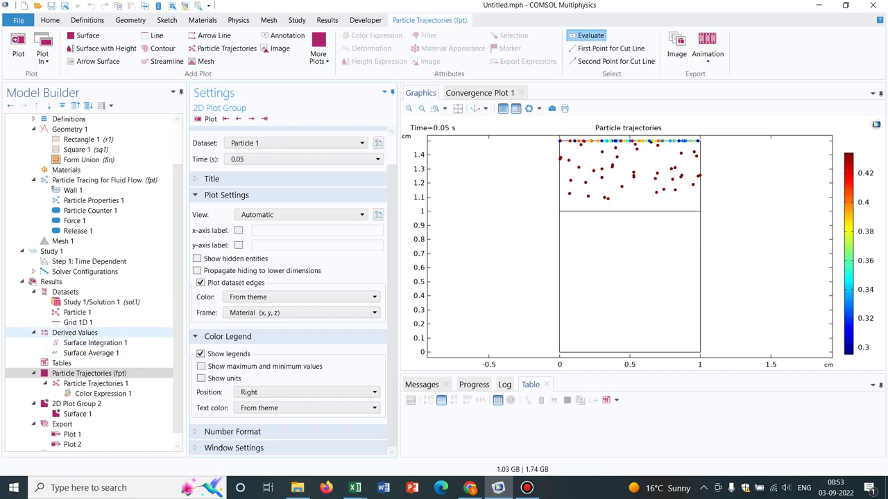
Create Surface Average 2 via Derived Values > Average and select the upper domain 2 in Graphics
click(75, 333)
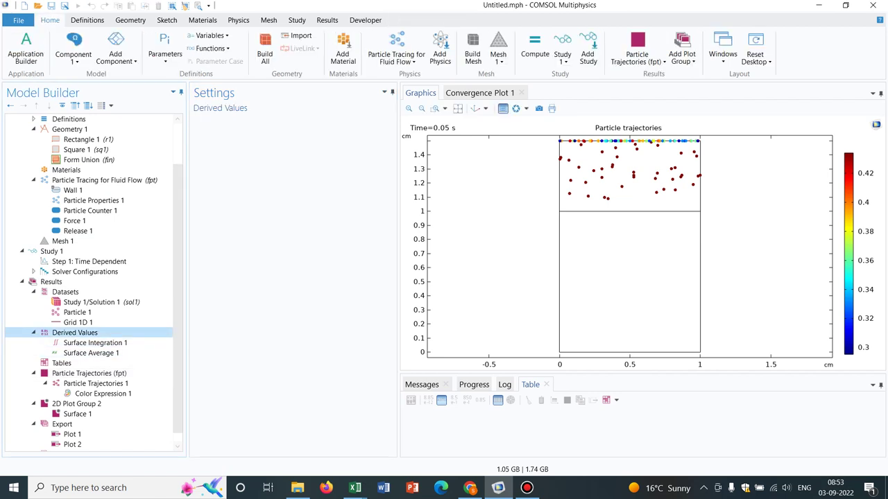
right_click(90, 333)
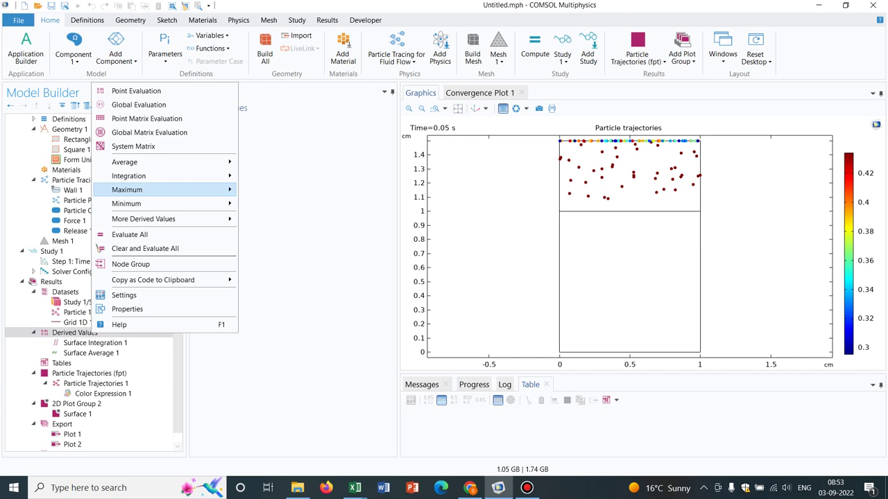
mouse_move(138, 175)
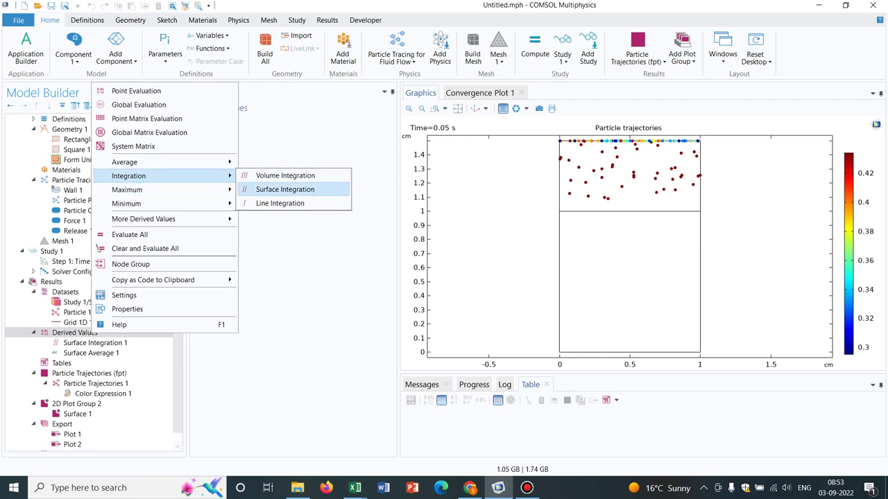
mouse_move(125, 162)
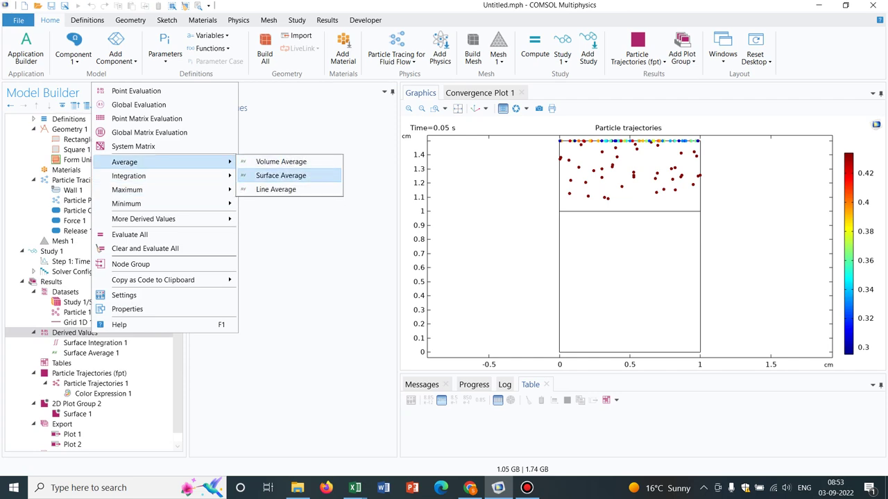
click(281, 175)
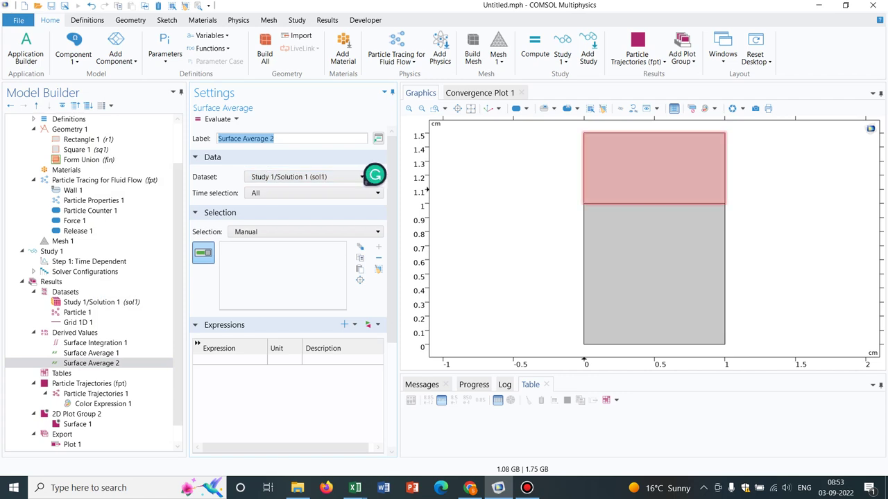
click(654, 169)
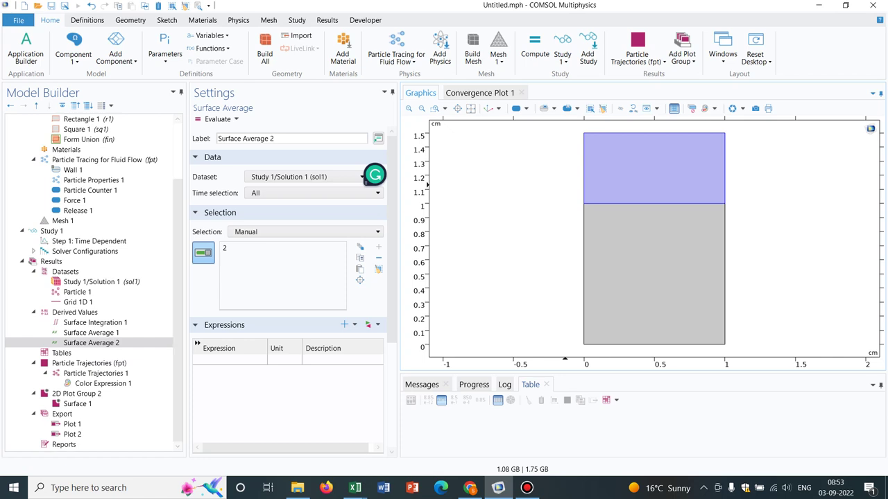
click(77, 404)
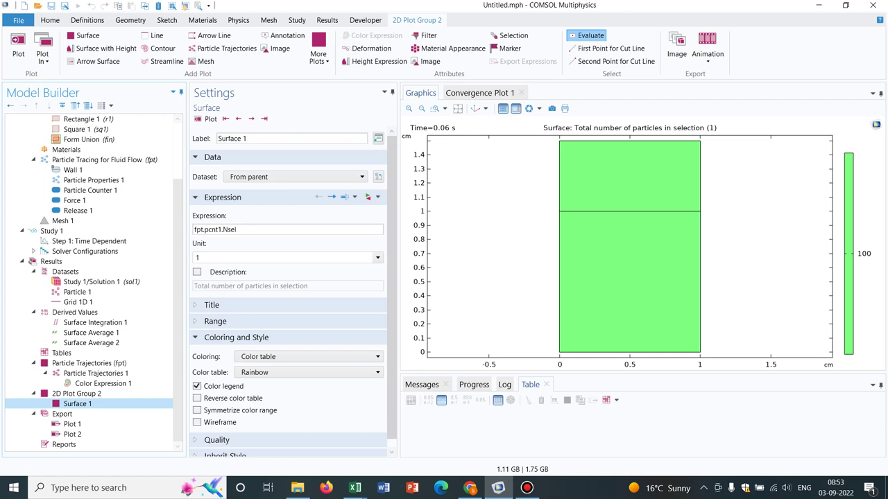
In Surface 1's expression list, expand Particle Tracing for Fluid Flow > Particle statistics and browse the entries
click(373, 197)
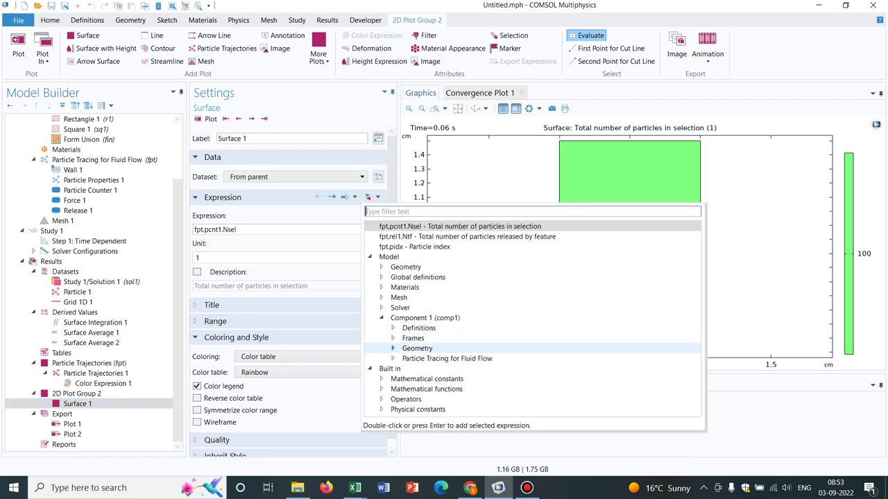
click(393, 359)
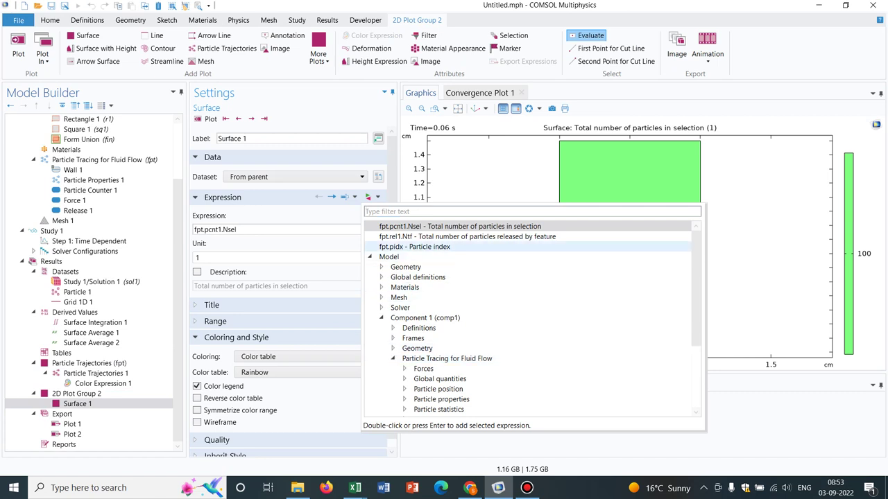
scroll(444, 350, down, 3)
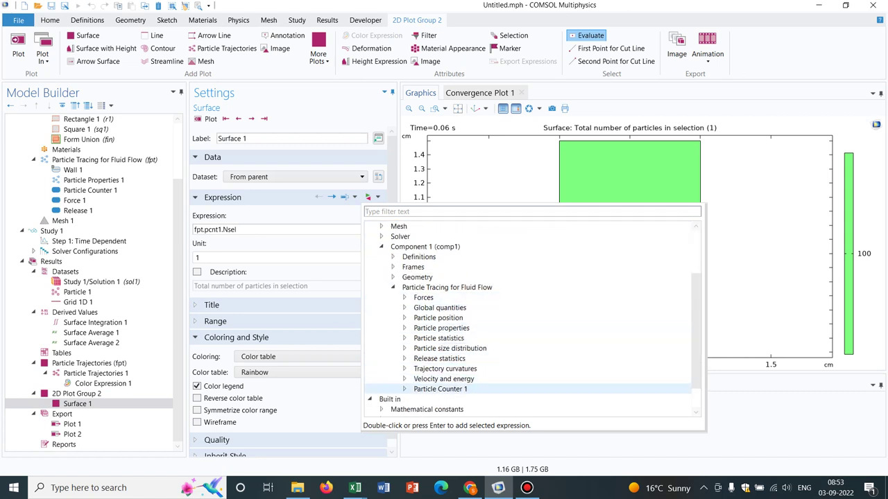
click(405, 338)
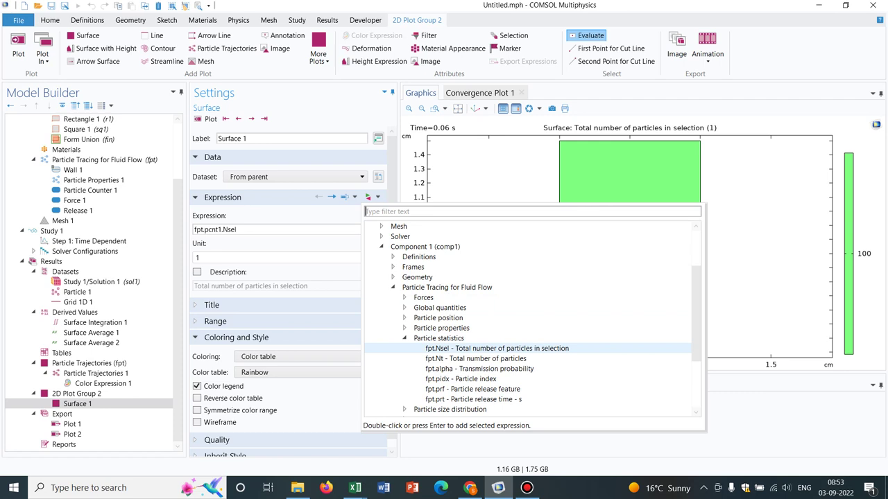
scroll(695, 312, down, 1)
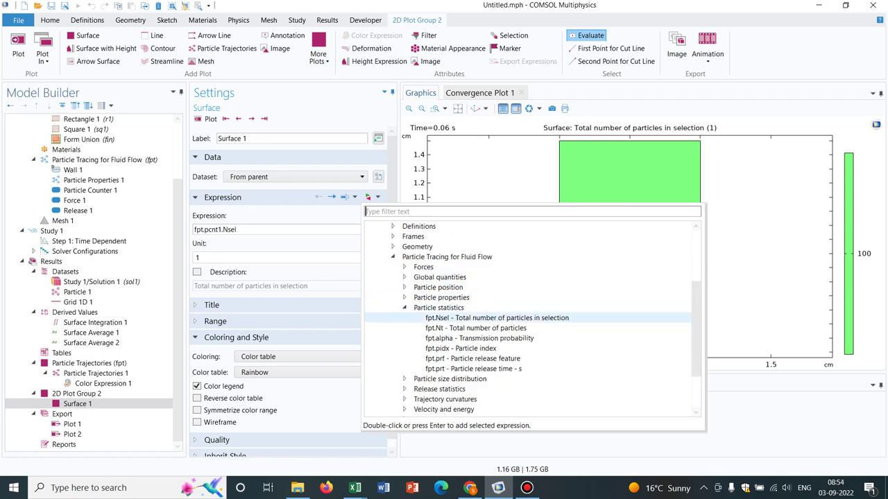
key(Down)
key(Down)
key(Down)
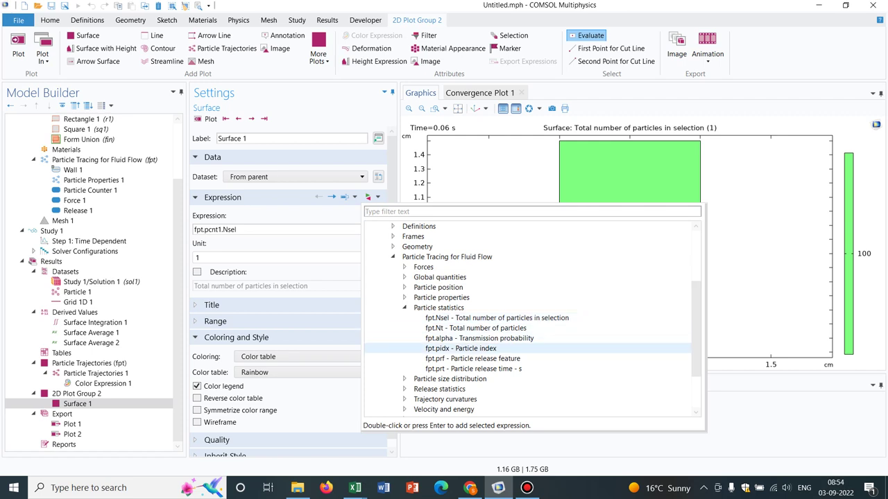
key(Down)
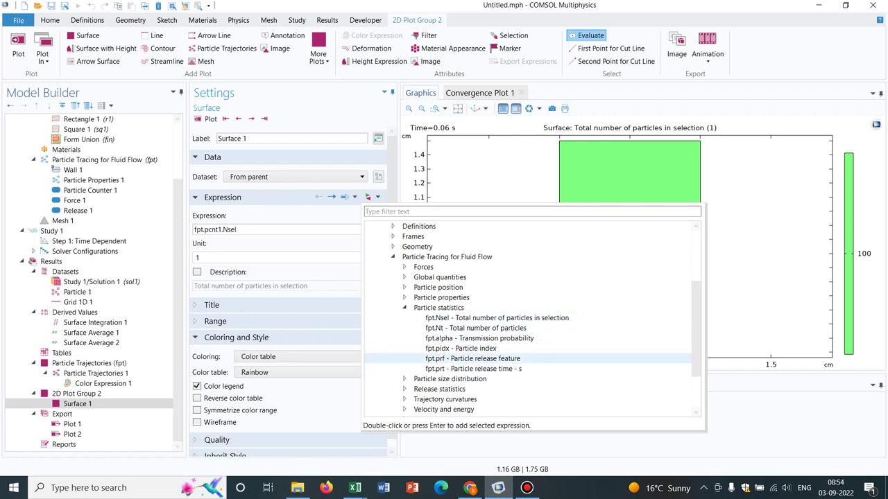
key(Up)
key(Up)
key(Up)
key(Up)
key(Up)
key(Up)
key(Down)
key(Down)
key(Down)
key(Down)
key(Down)
key(Up)
key(Up)
key(Up)
key(Up)
key(Up)
key(Up)
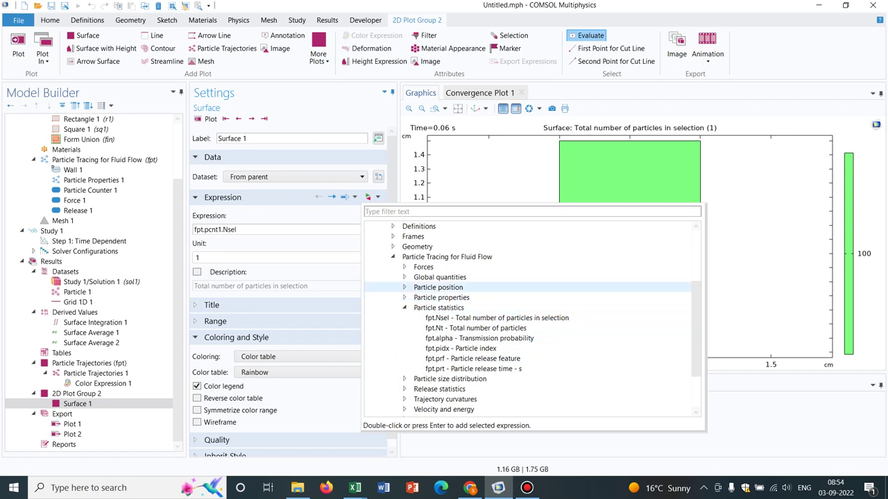
key(Down)
key(Down)
key(Down)
key(Down)
key(Down)
key(Down)
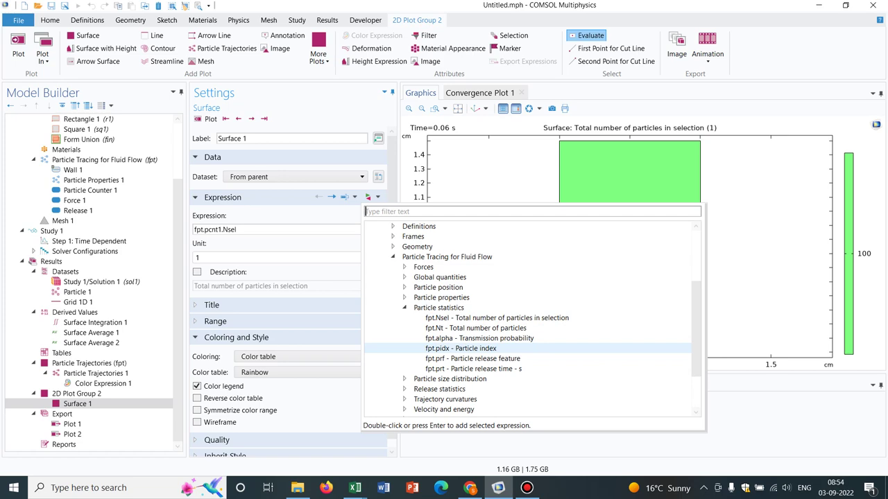
Read and copy the fpt.pcnt1.Nsel expression from Surface Average 1
key(Escape)
click(91, 333)
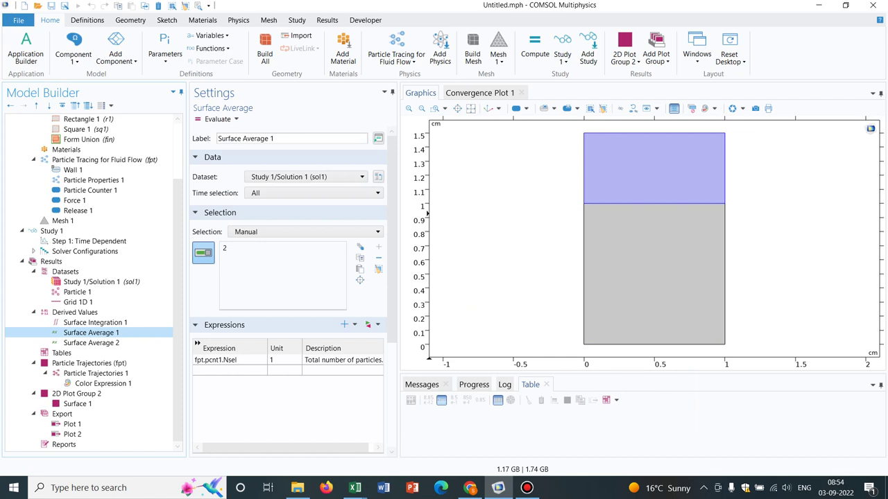
click(215, 360)
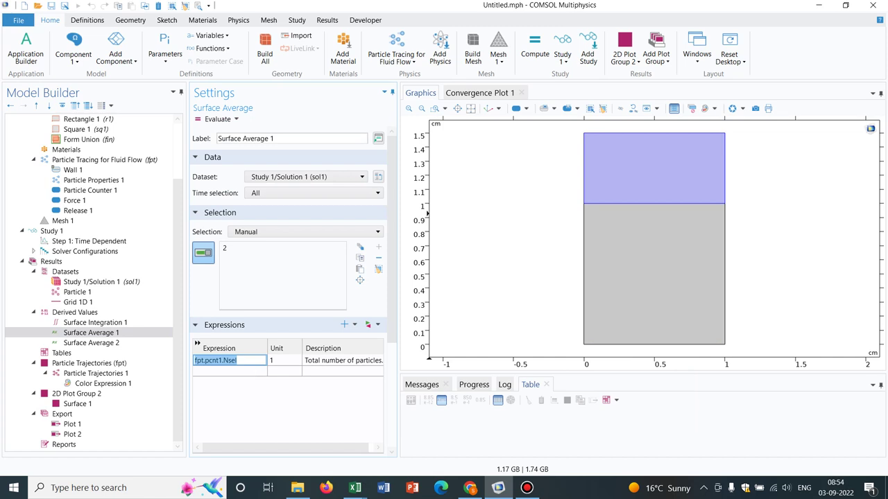
click(333, 360)
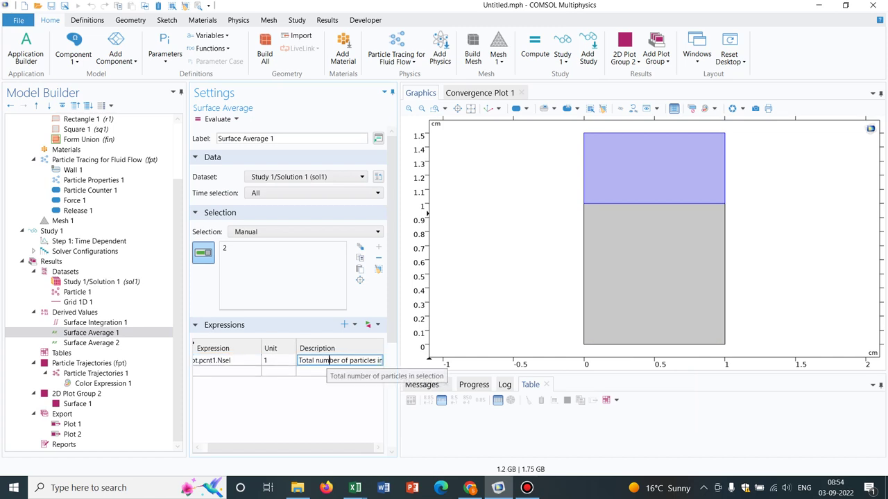
key(End)
click(215, 360)
key(ctrl+c)
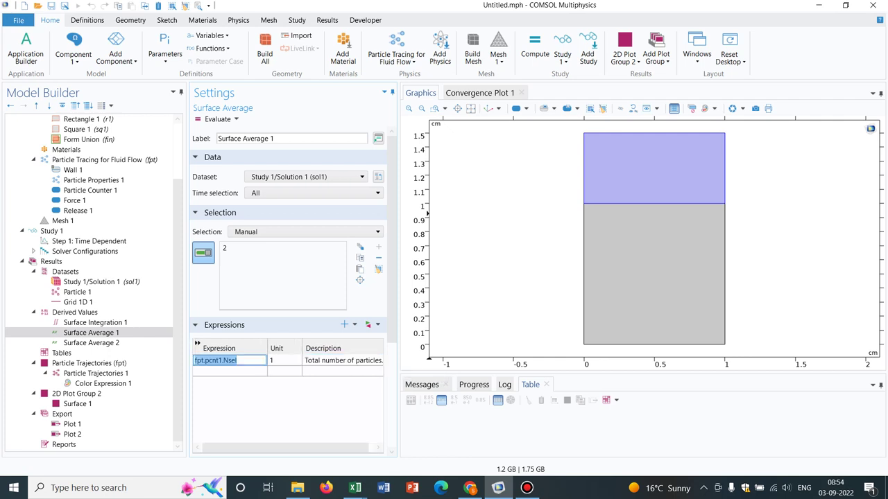
Paste fpt.pcnt1.Nsel as Surface Average 2's expression and confirm it
click(90, 342)
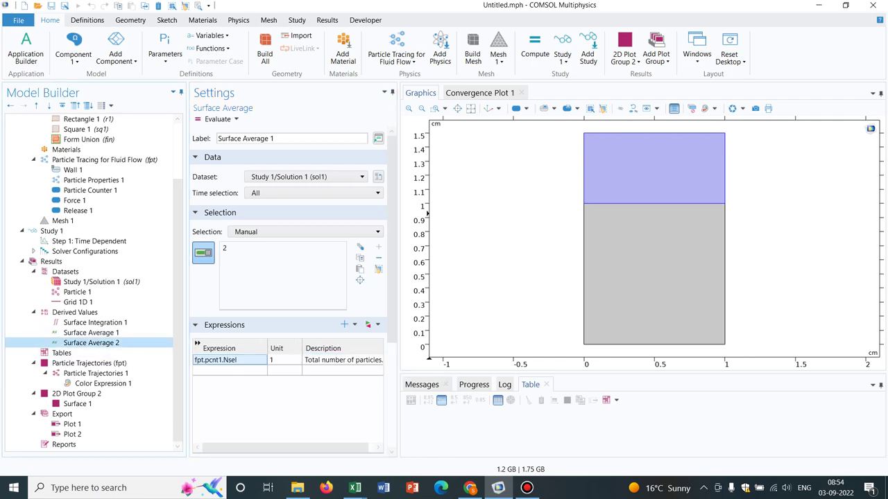
click(229, 360)
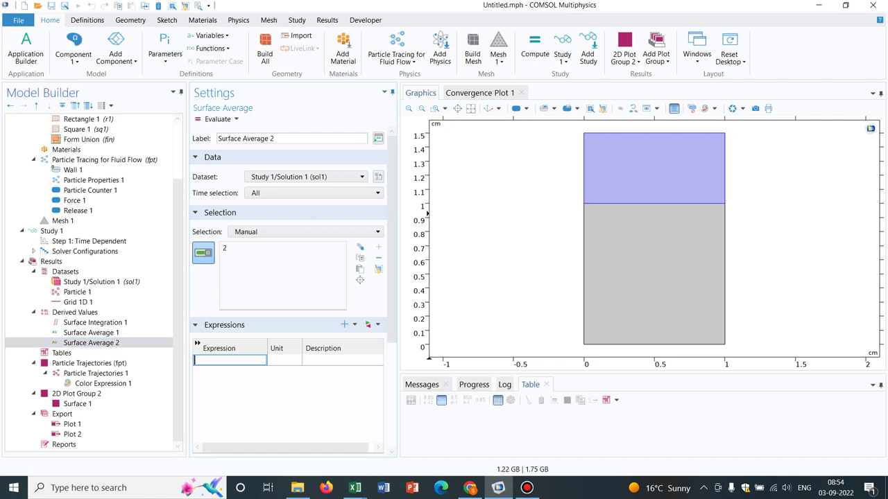
key(ctrl+v)
key(Return)
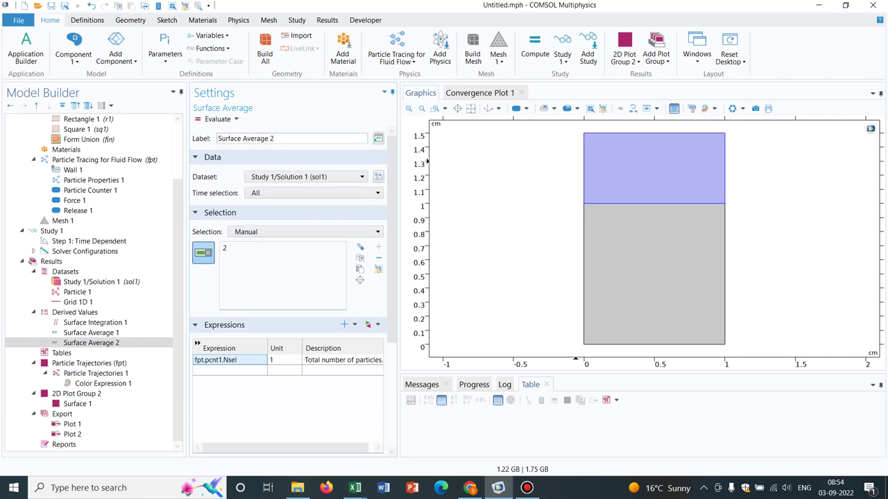
Evaluate Surface Average 2 and check Table 1's particle counts at 0.01 s and 0.02 s
click(217, 118)
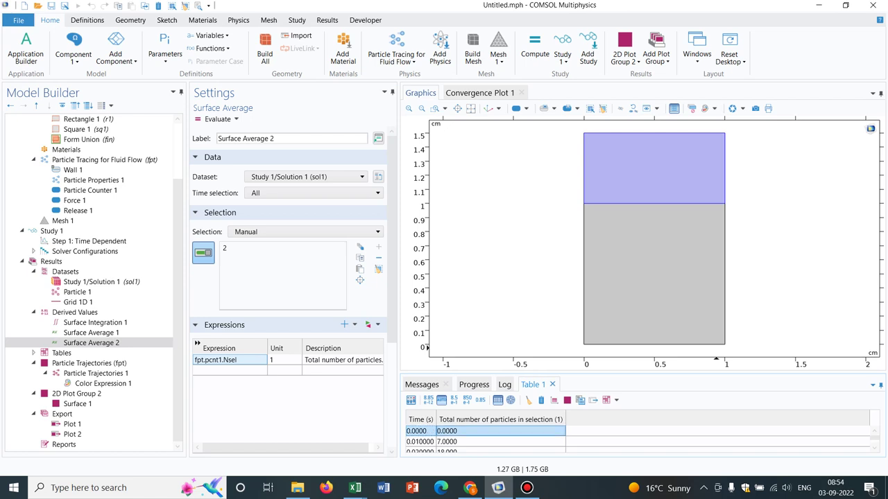
click(486, 442)
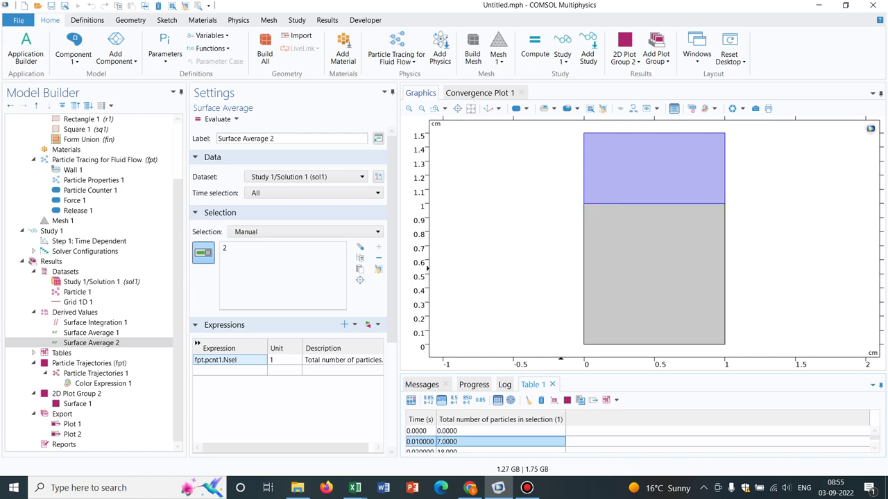
click(485, 451)
Create a Table Graph of Table 1's particle count, reaching 100 at 0.05 s
click(553, 400)
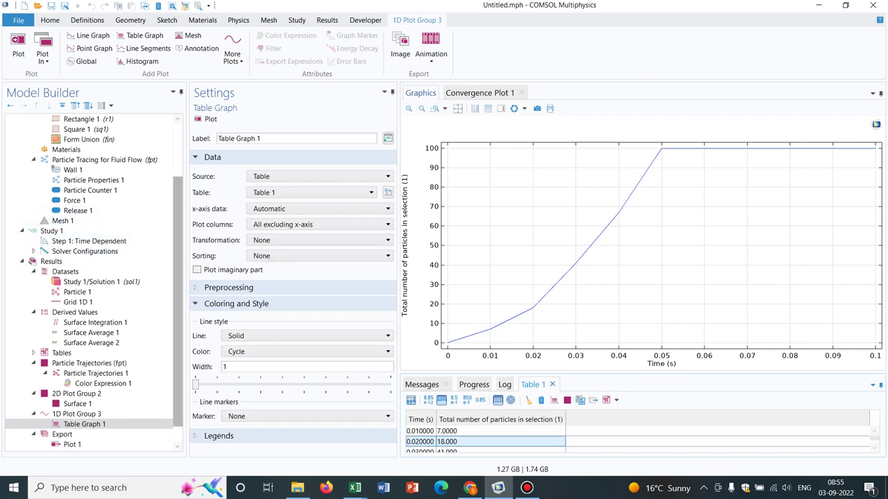
scroll(177, 312, down, 1)
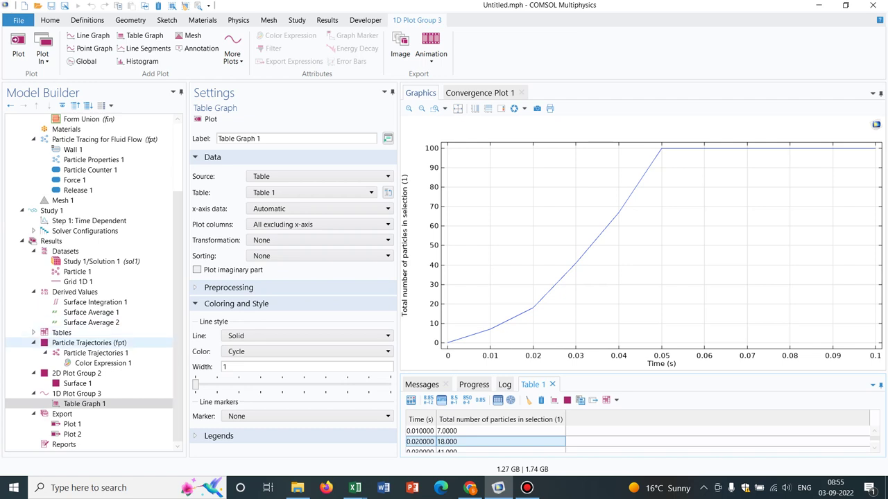
click(89, 343)
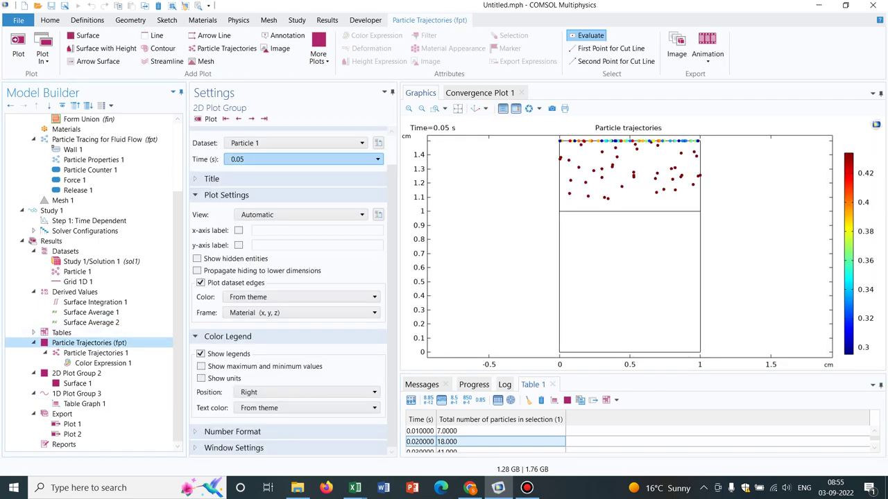
click(305, 158)
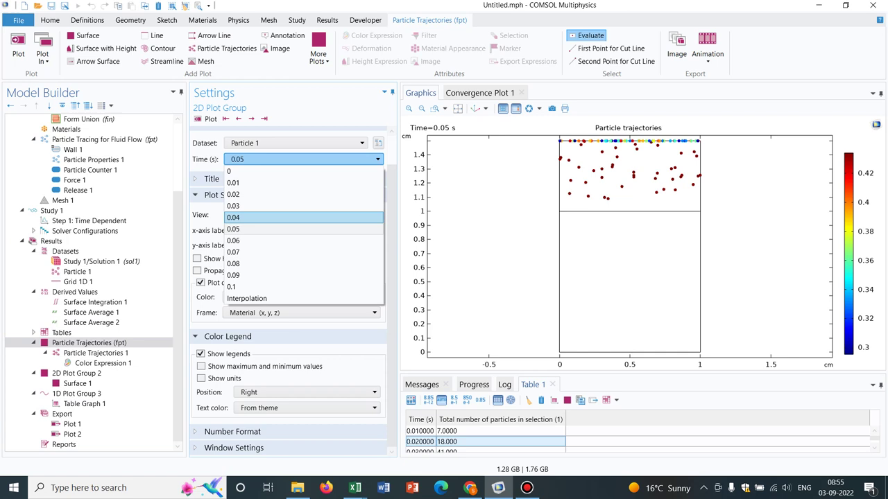
click(233, 218)
click(206, 118)
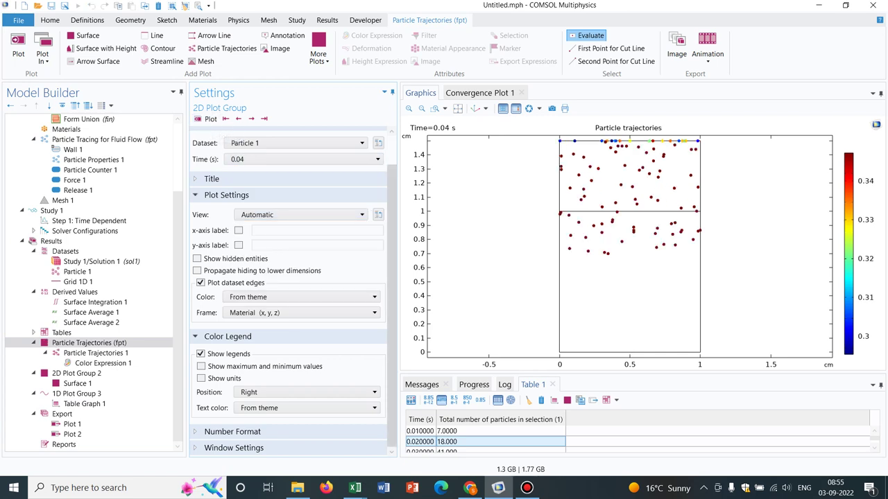
click(251, 118)
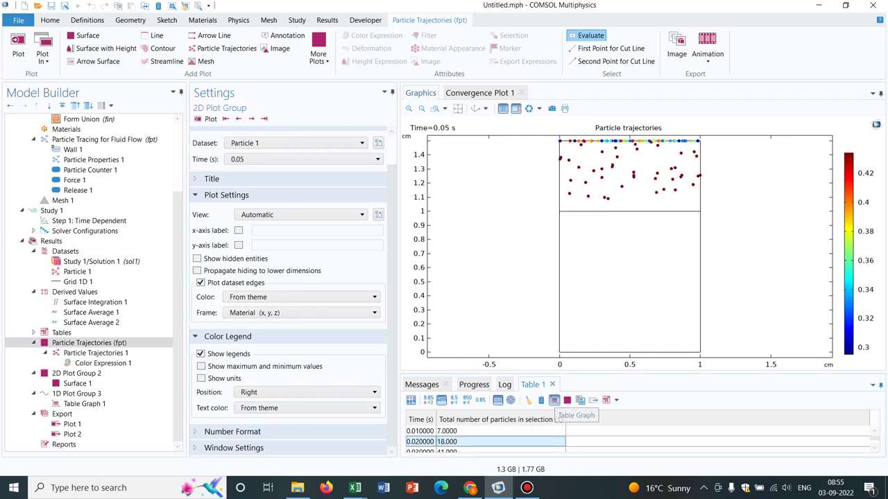
click(554, 400)
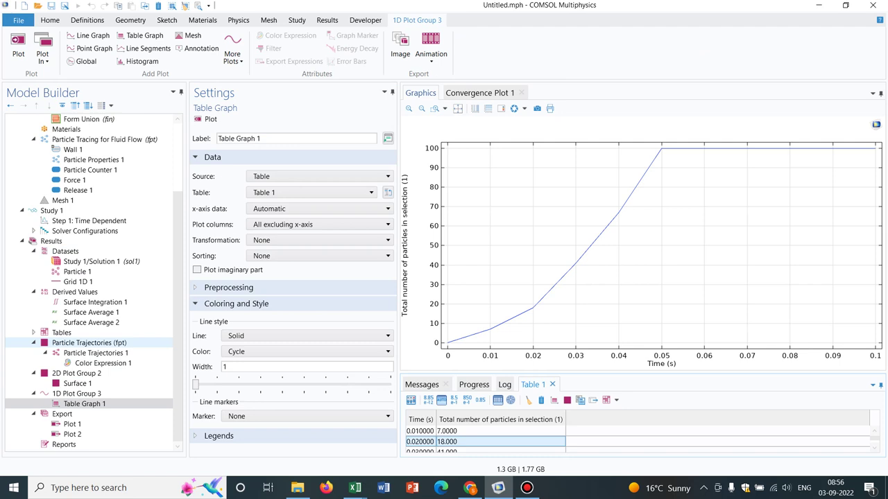
Check Particle Trajectories 1, then return to Surface Average 2 evaluating fpt.pcnt1.Nsel over domain 2
click(95, 353)
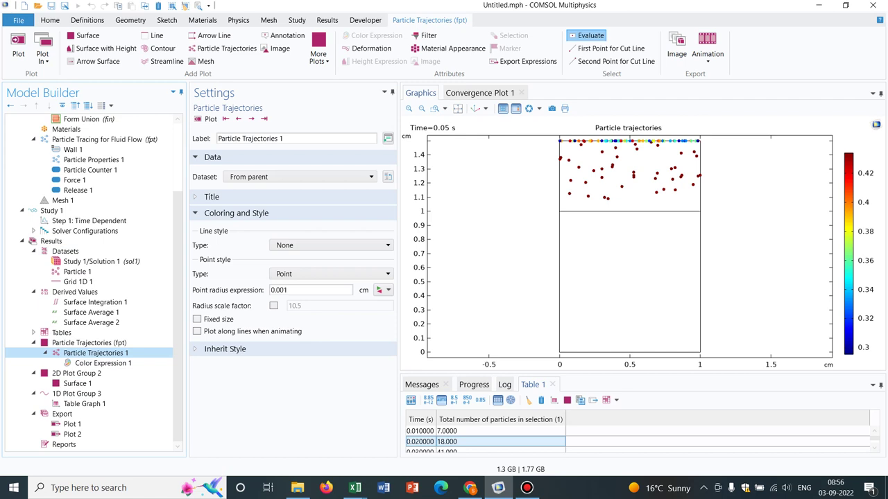
click(91, 323)
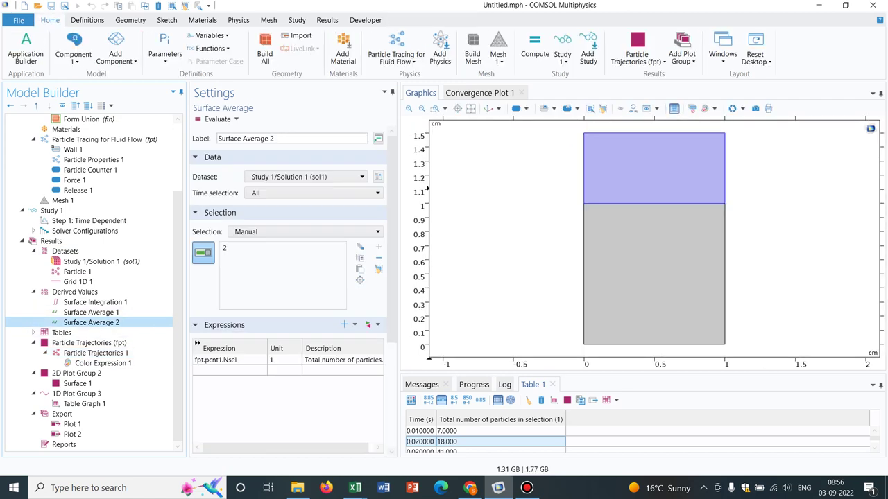